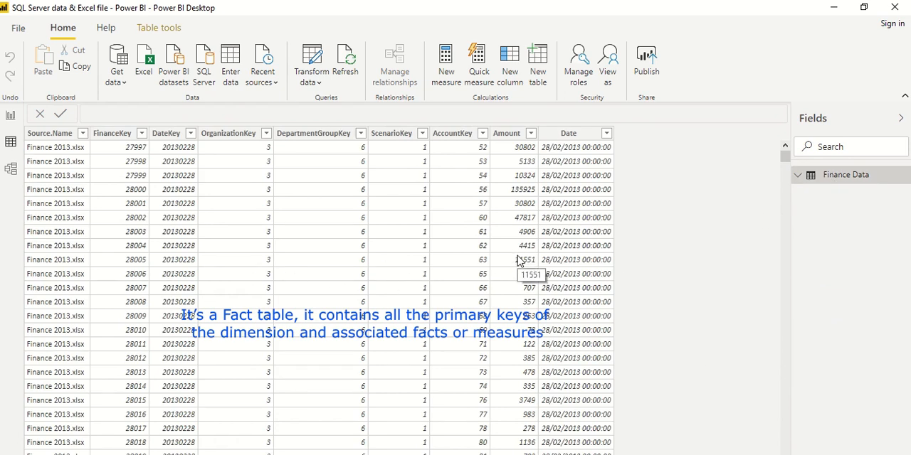
Return to the report page and start a new data import from a SQL Server database.
click(10, 117)
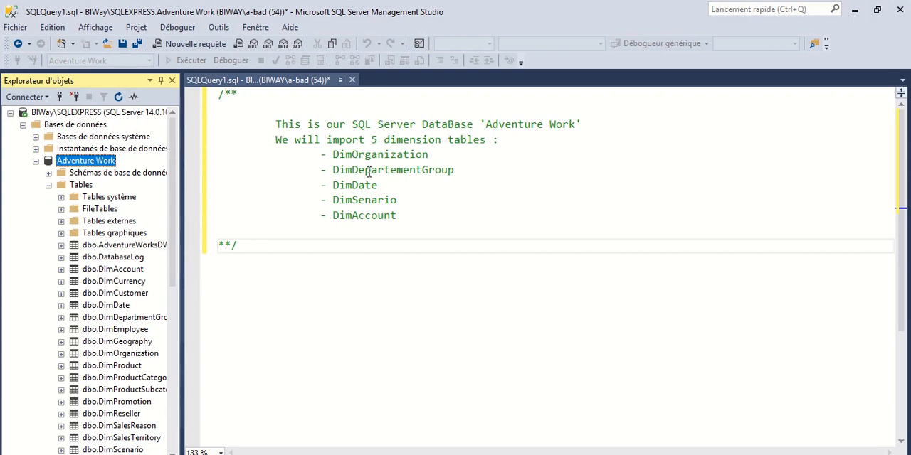
click(854, 9)
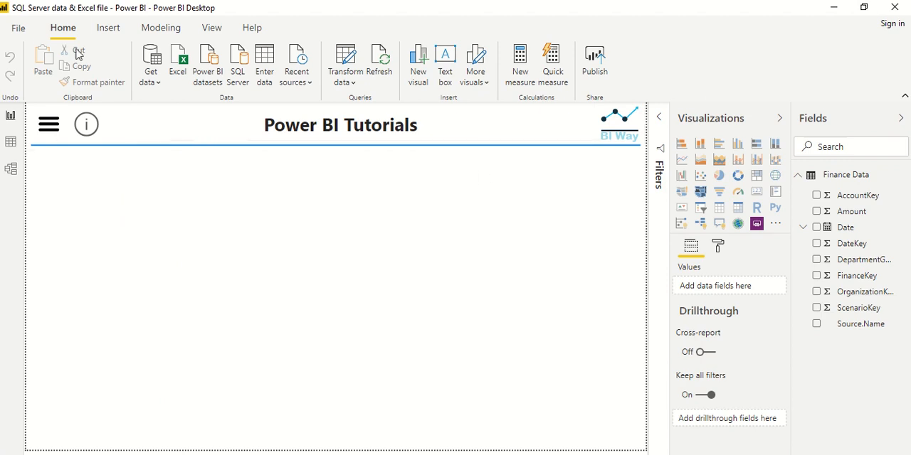
click(150, 79)
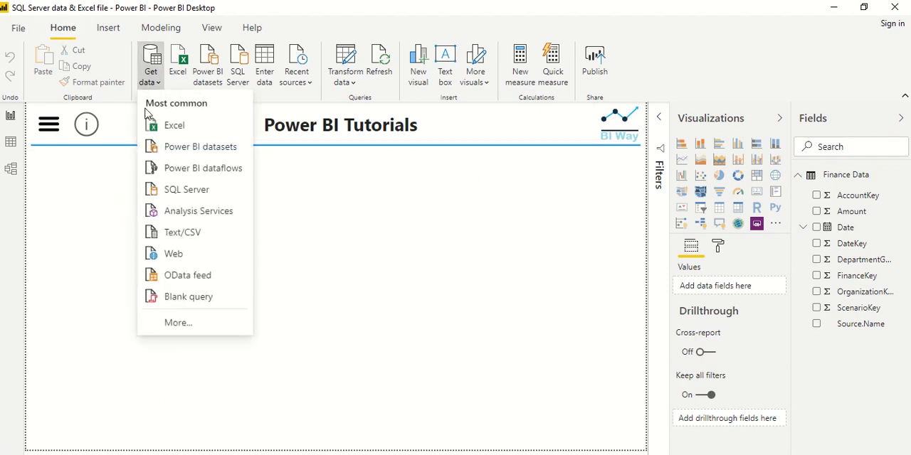
click(178, 323)
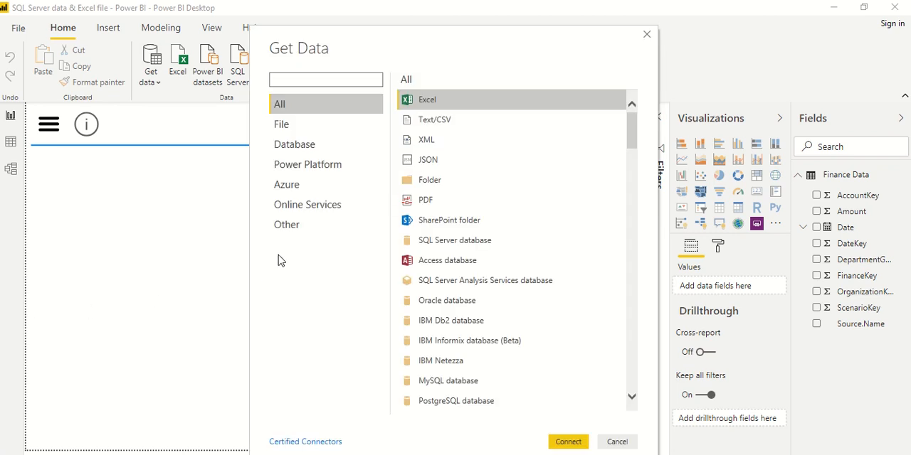
click(297, 143)
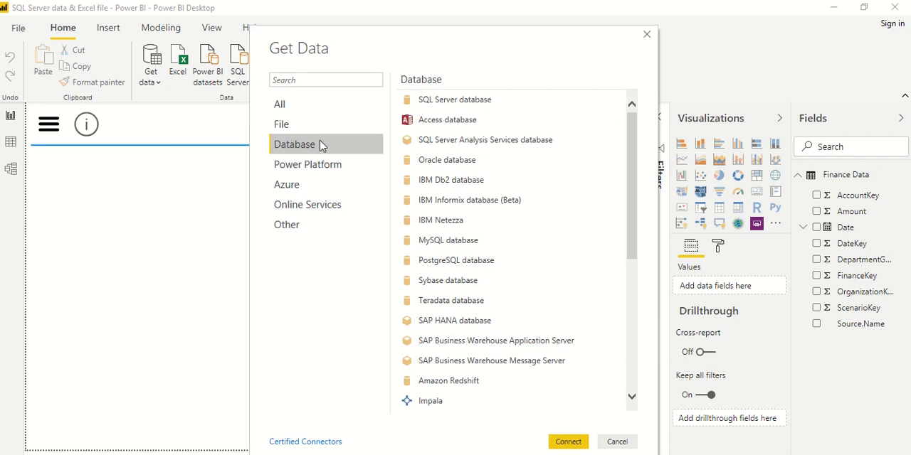
click(456, 104)
click(578, 443)
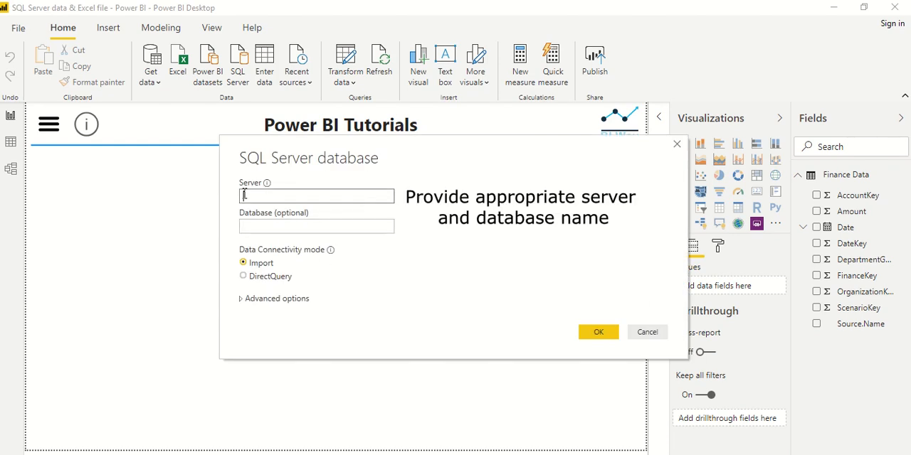
Specify BIWAY\SQLEXPRESS as the server and Adventure Work as the database for the connection.
text(BIWAY\SQLEXPRESS)
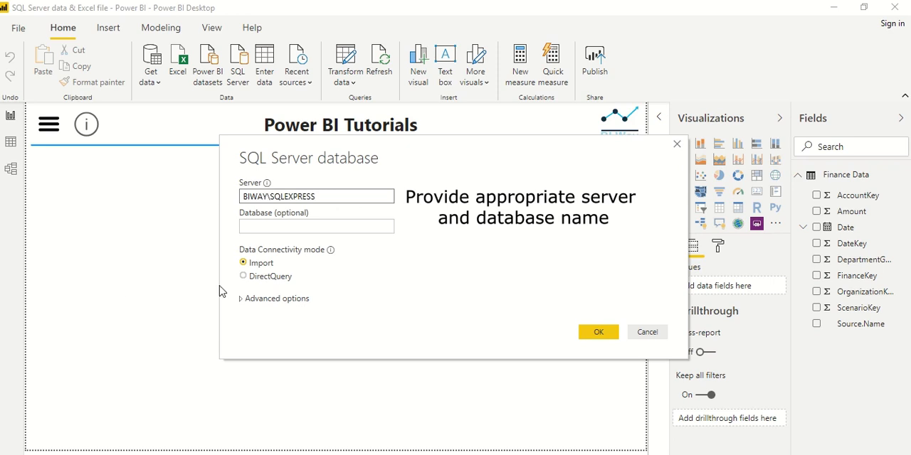
click(266, 225)
text(Adventure Work)
drag(380, 140, 371, 24)
click(261, 180)
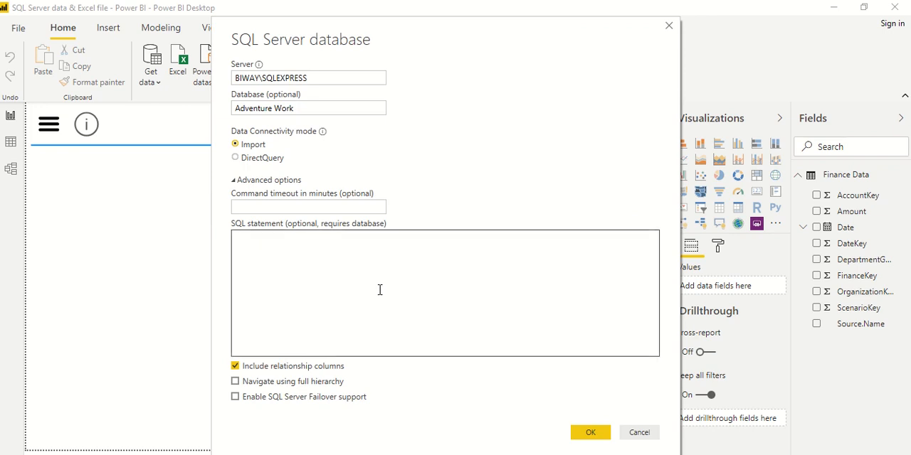
click(366, 270)
text(Here, you can run Direct Queries and retrieve the query results This option is very useful when you need to run specific and customized queries For our example, we will just retrieve the entire tables)
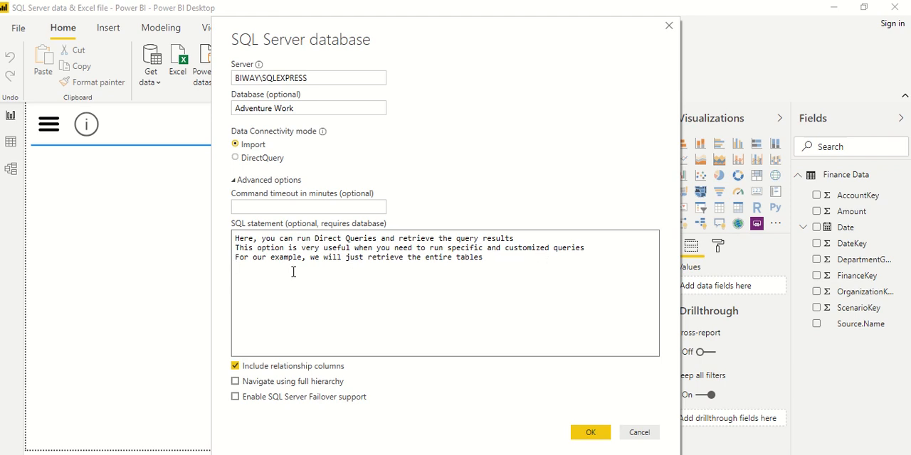
drag(263, 286, 221, 236)
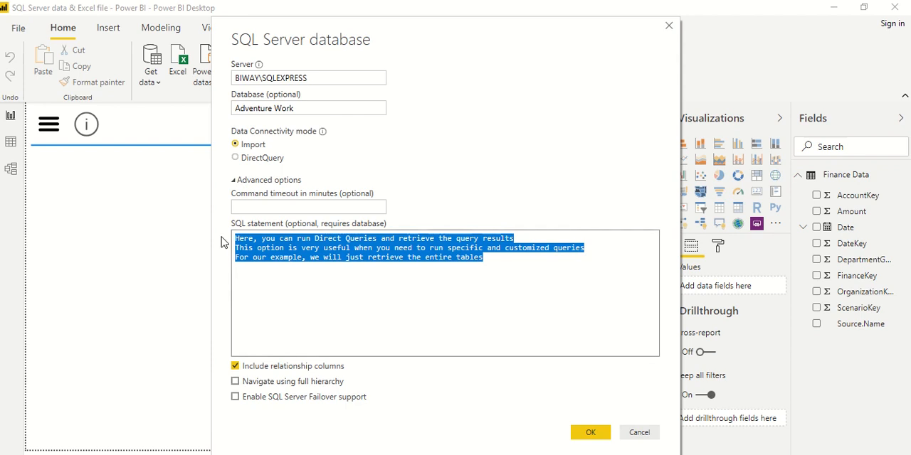
key(BackSpace)
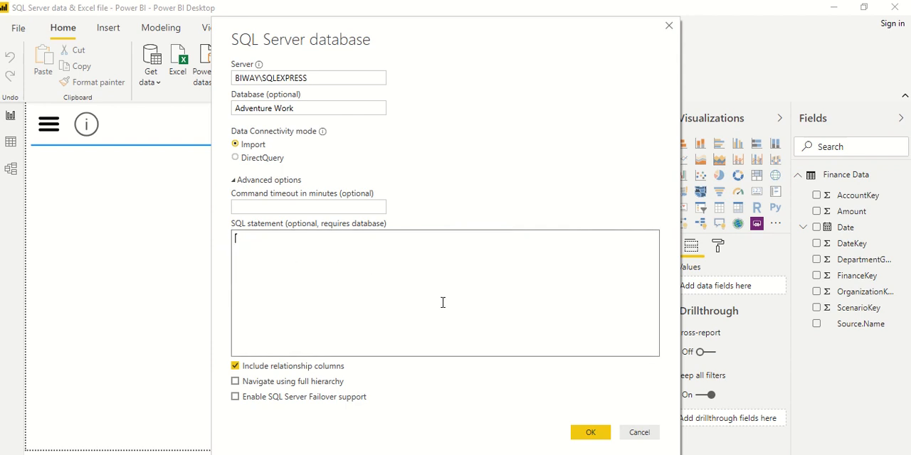
Connect to the Adventure Work database with the current Windows credentials and accept an unencrypted connection.
click(587, 433)
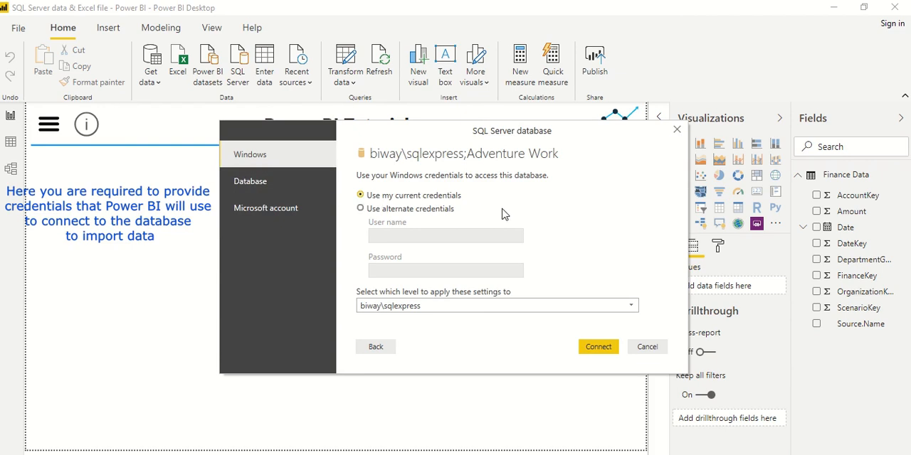
click(587, 353)
click(588, 354)
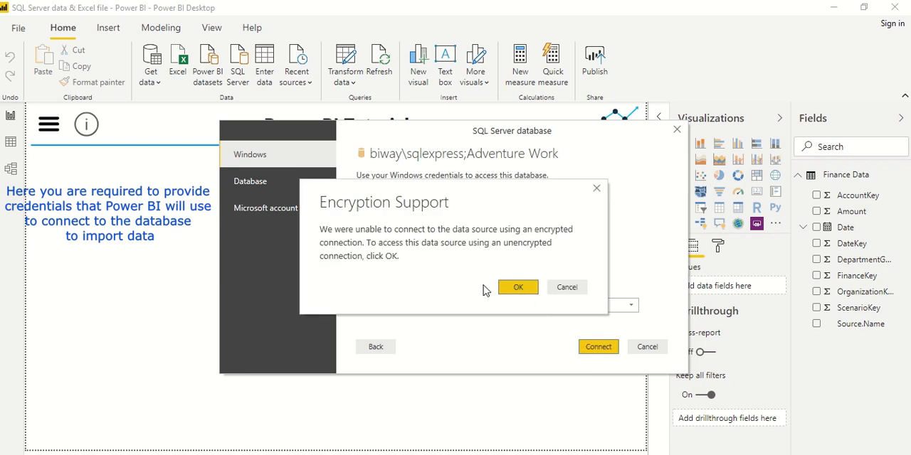
click(509, 289)
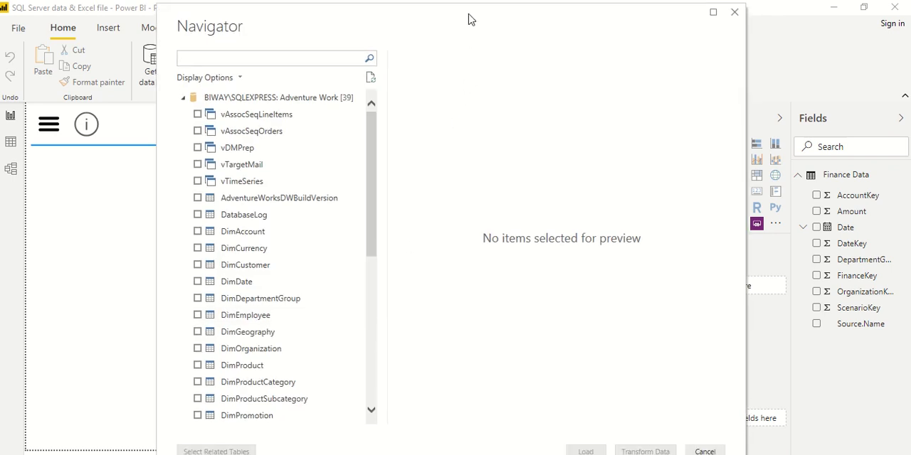
Load the DimOrganization, DimDepartmentGroup, DimDate, DimAccount and DimScenario tables from the Adventure Work database.
scroll(240, 266, down, 4)
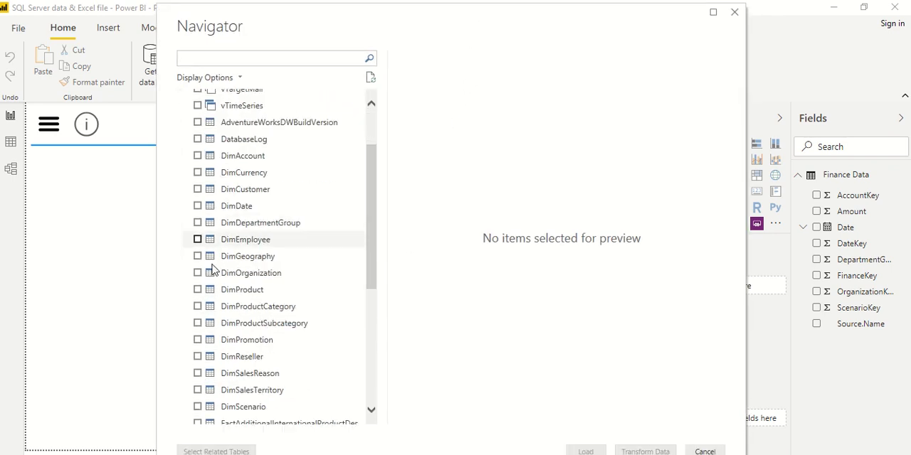
scroll(247, 266, up, 1)
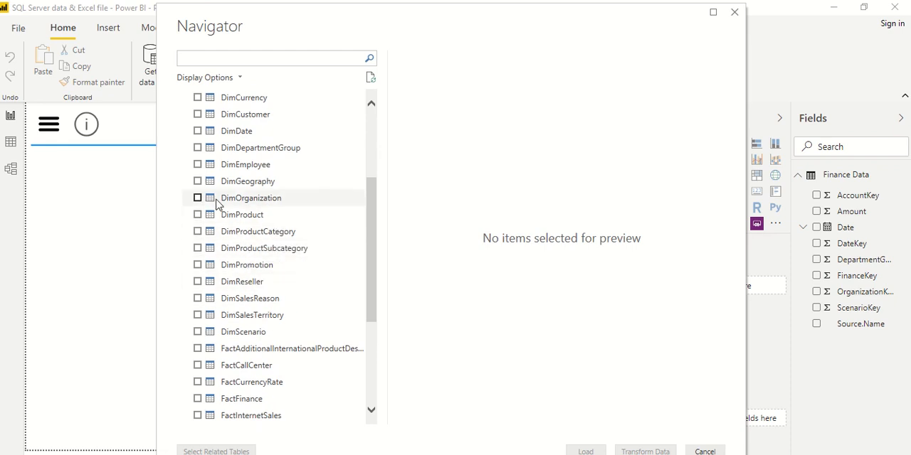
click(198, 199)
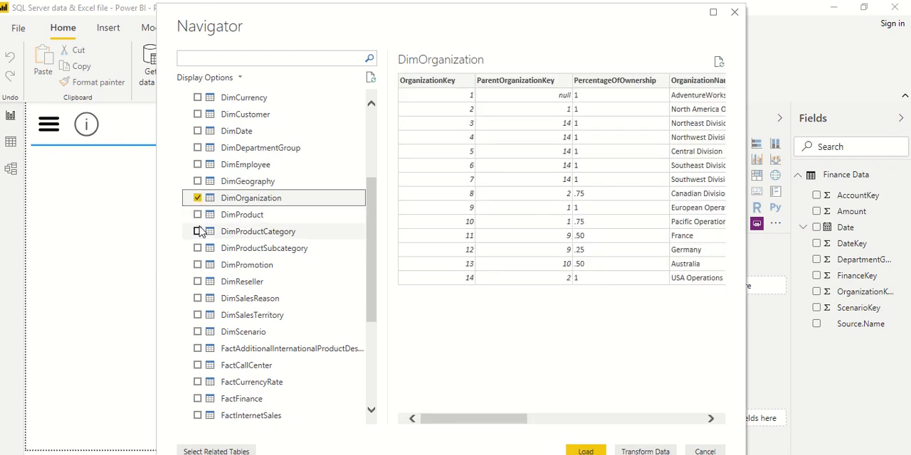
click(198, 150)
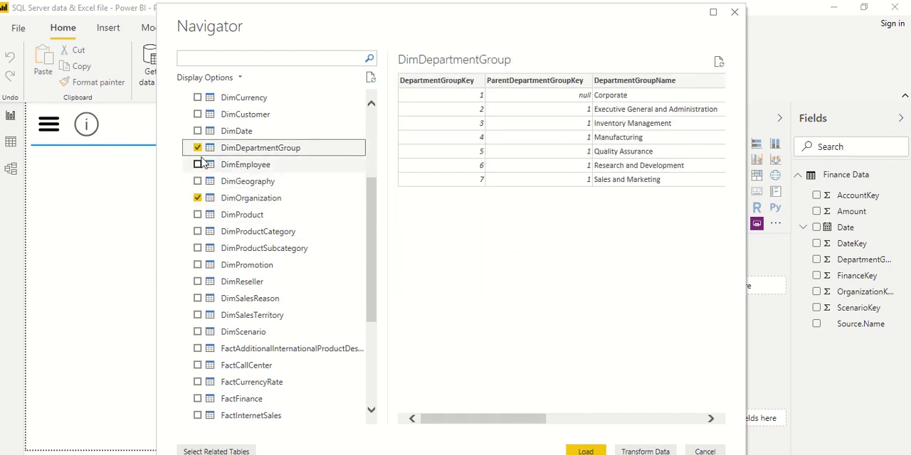
click(198, 132)
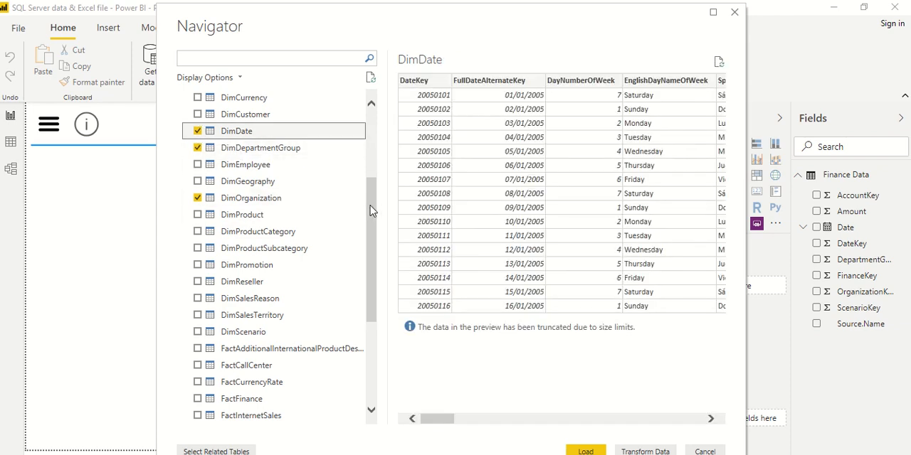
drag(370, 206, 367, 173)
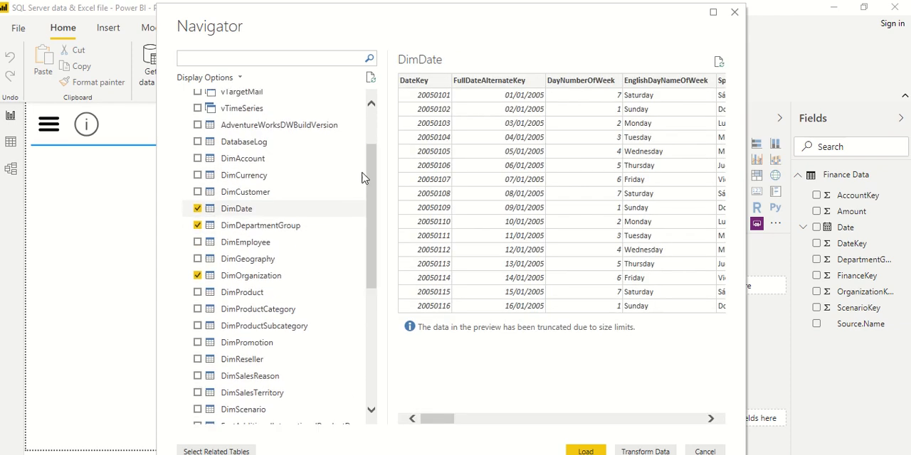
click(198, 158)
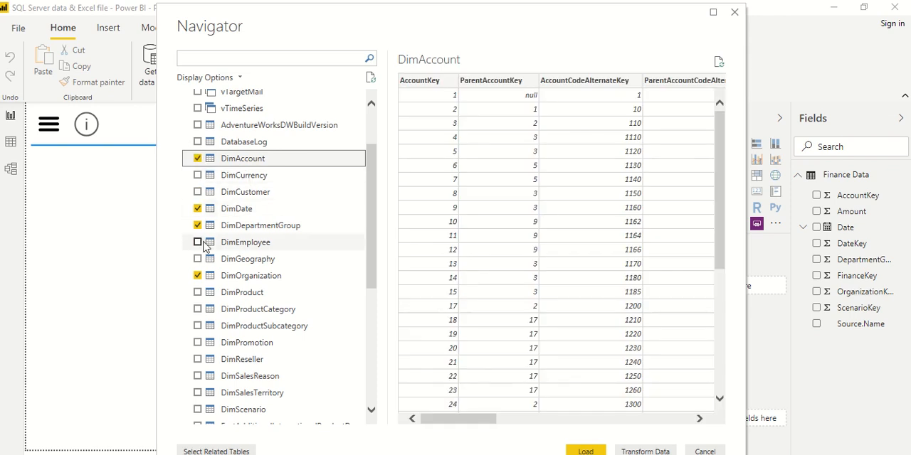
click(198, 410)
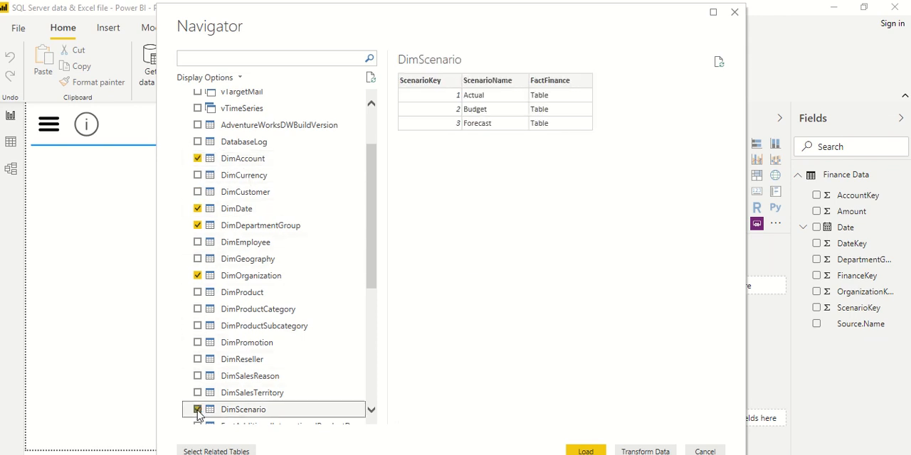
drag(580, 26, 579, 22)
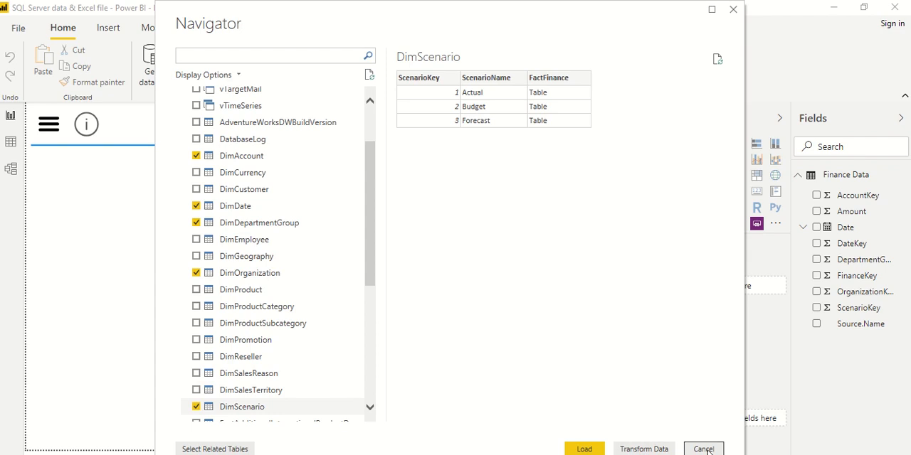
click(584, 450)
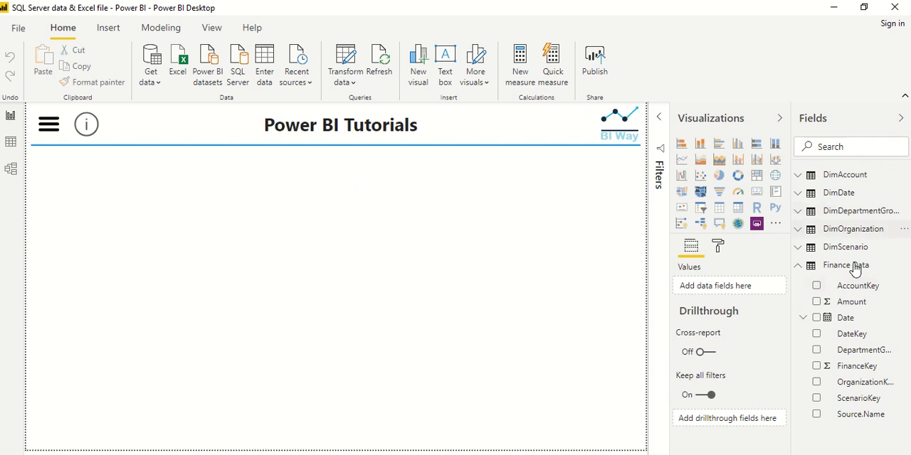
Arrange the model diagram with Finance Data below the dimension tables, DimOrganization beside it and DimScenario under DimDepartmentGroup.
click(11, 142)
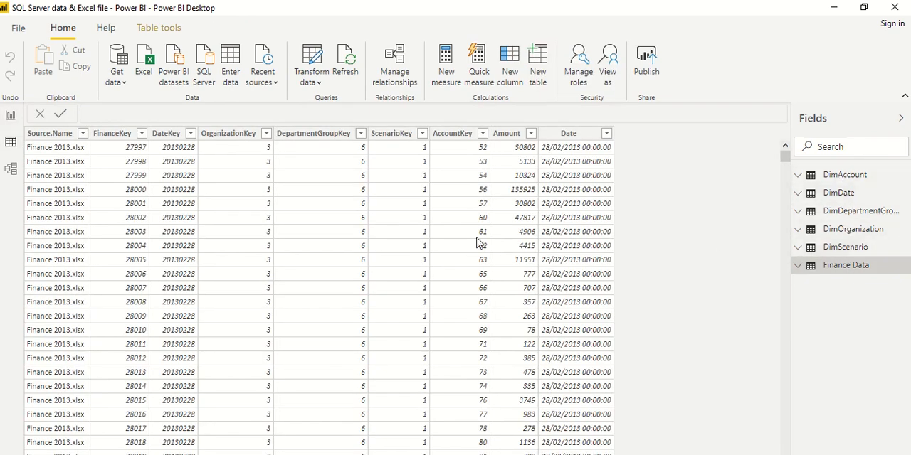
click(9, 172)
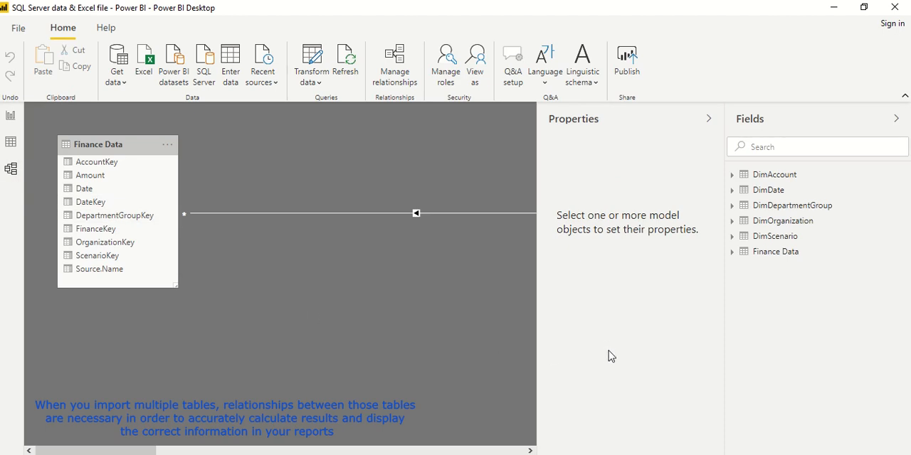
key(ctrl+minus)
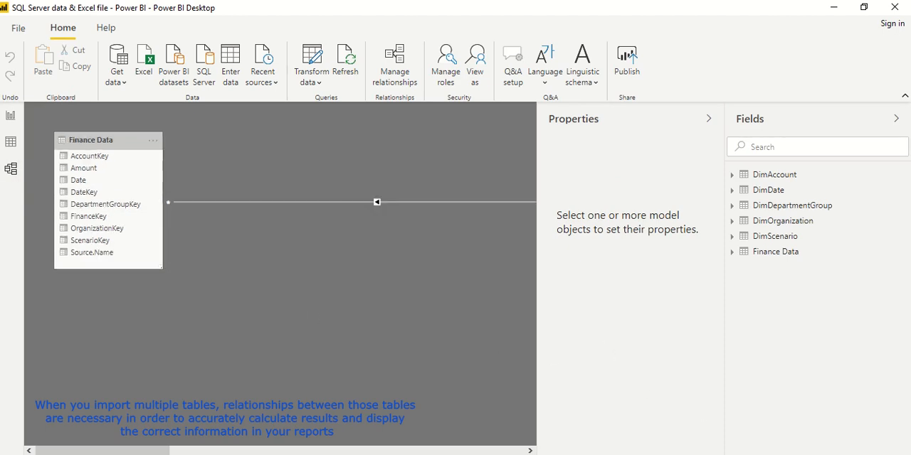
key(ctrl+minus)
key(ctrl+minus)
key(ctrl+minus)
key(ctrl+minus)
key(ctrl+minus)
key(ctrl+minus)
key(ctrl+minus)
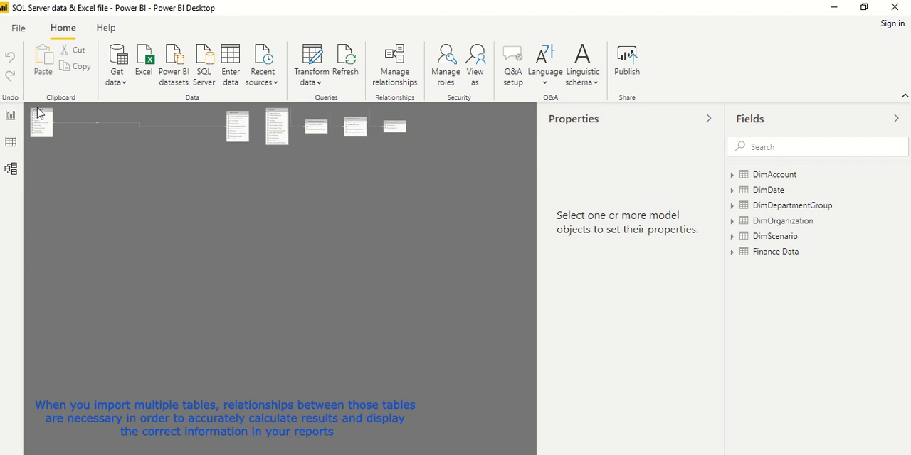
drag(40, 118, 281, 168)
drag(347, 127, 240, 168)
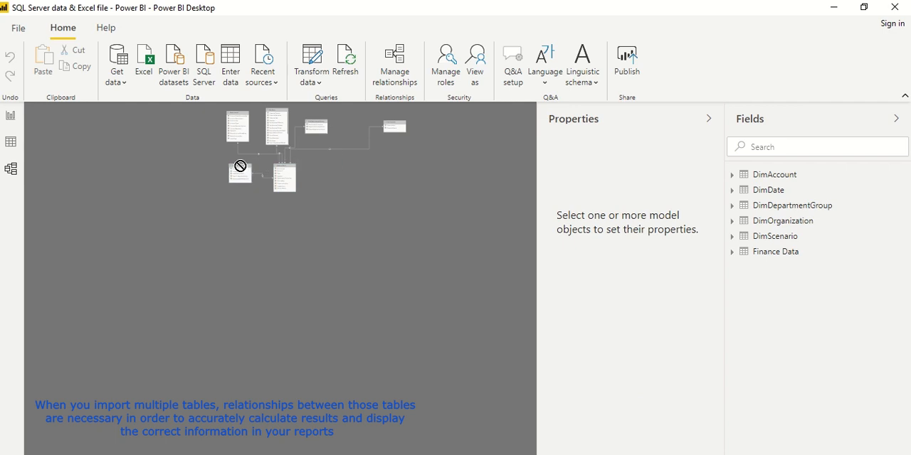
drag(383, 123, 316, 149)
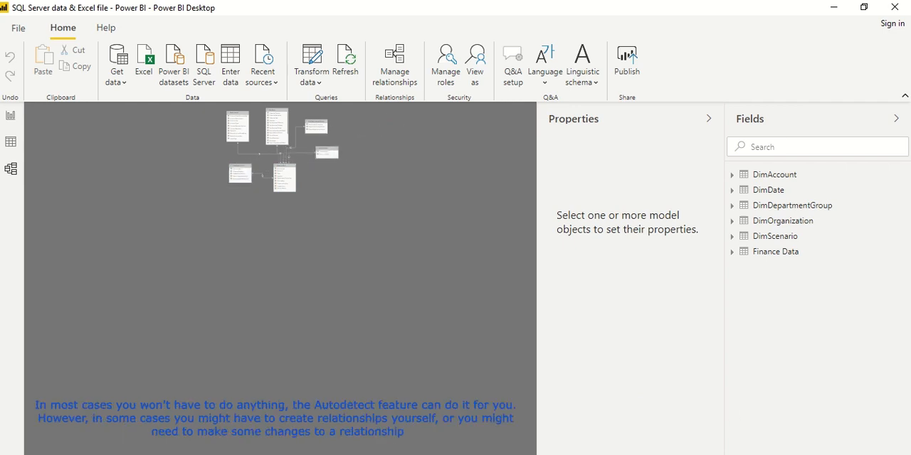
scroll(280, 277, up, 8)
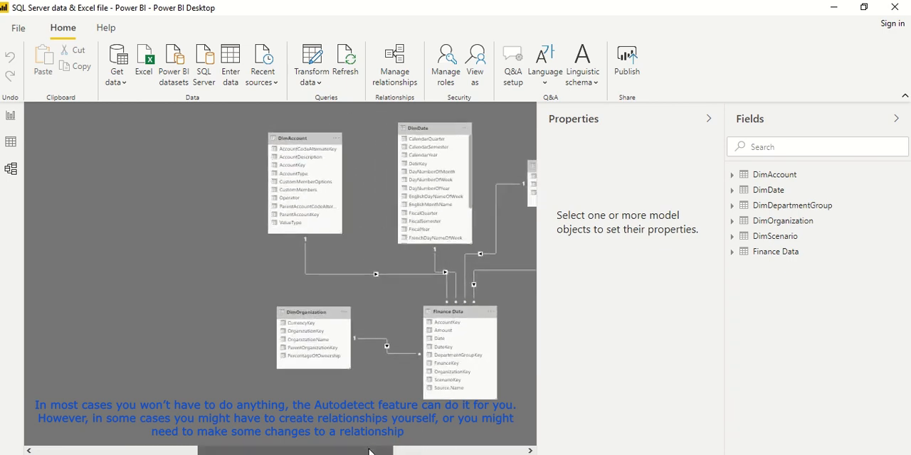
scroll(396, 391, right, 5)
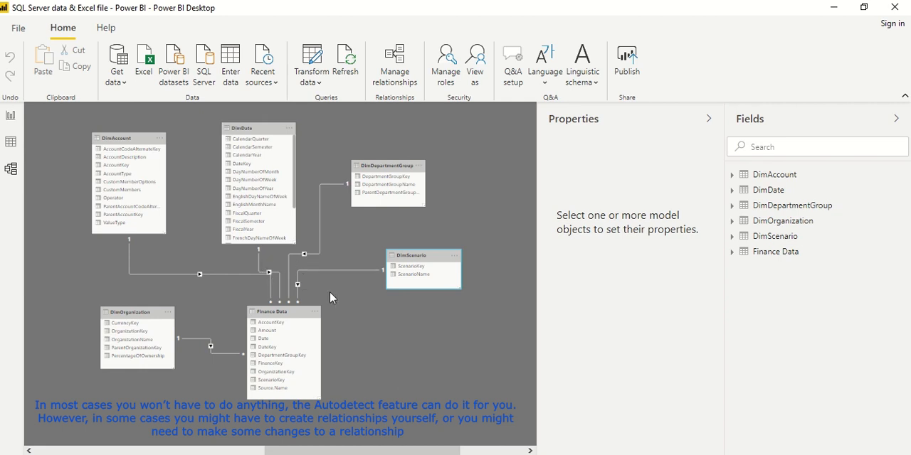
Add a pie chart of Amount by DepartmentGroupName and resize it to fill the lower-left part of the report page.
click(11, 118)
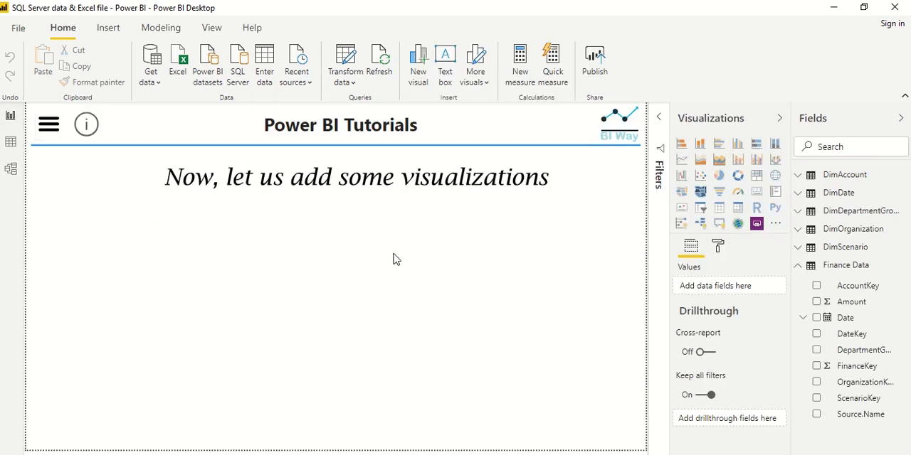
click(816, 301)
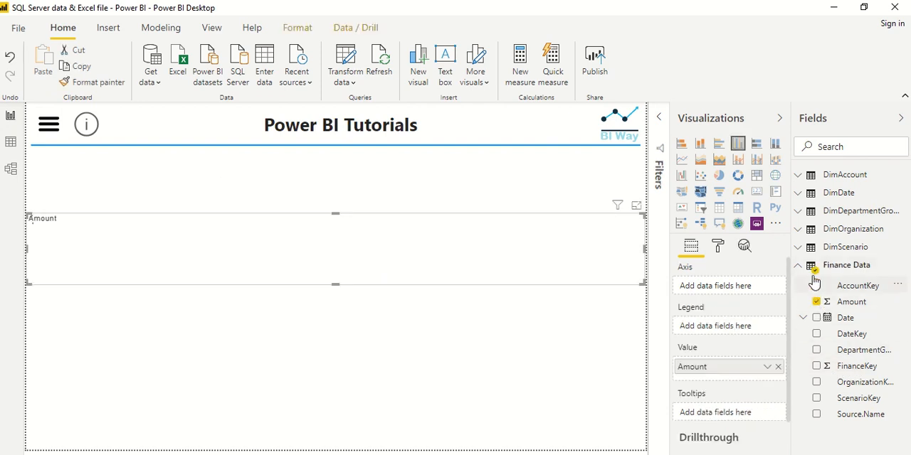
click(799, 212)
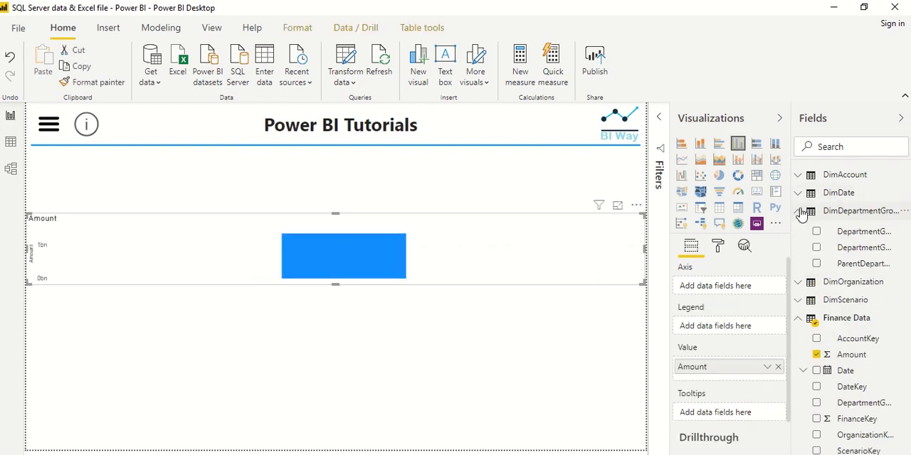
click(816, 248)
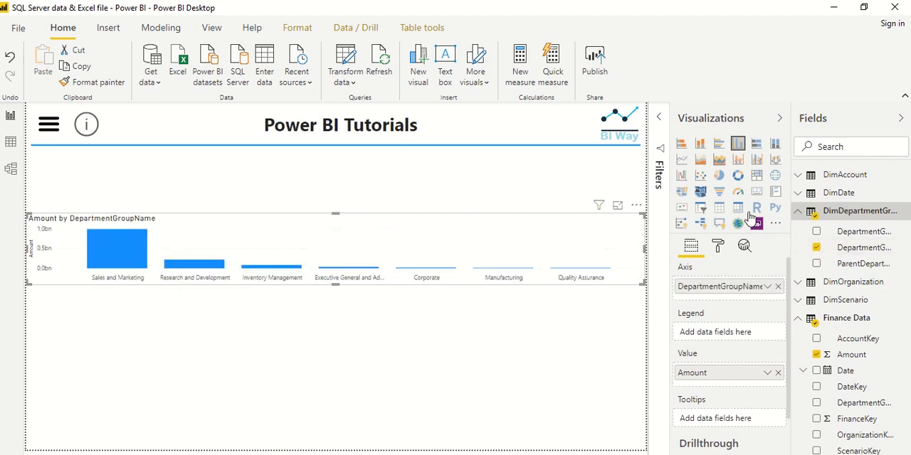
click(719, 175)
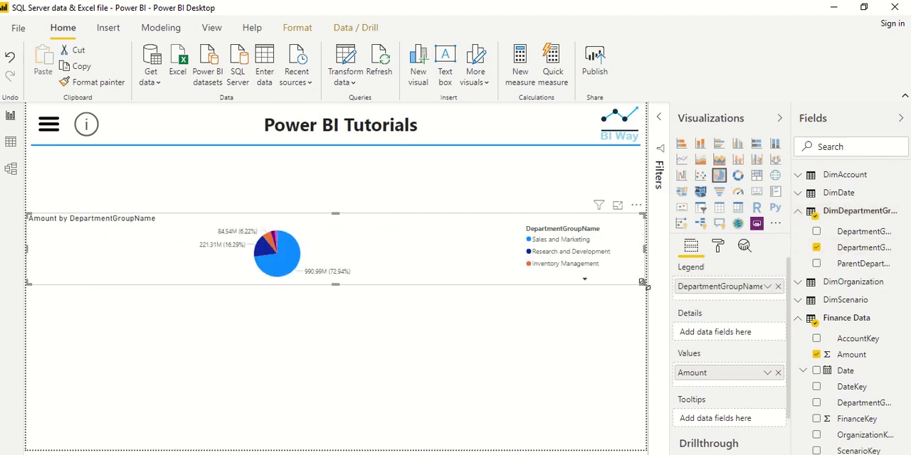
drag(567, 307, 277, 449)
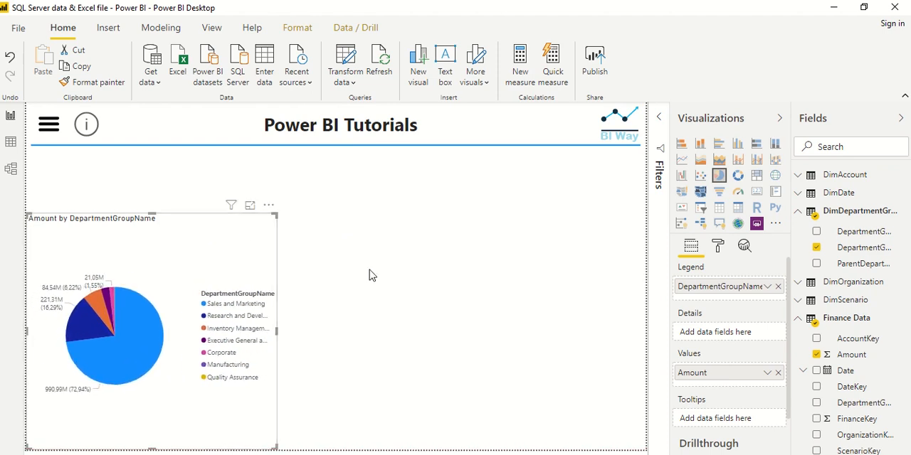
Add a card showing the Finance Data Amount, placed under the page header and stretched to the page's right edge.
click(628, 352)
click(816, 354)
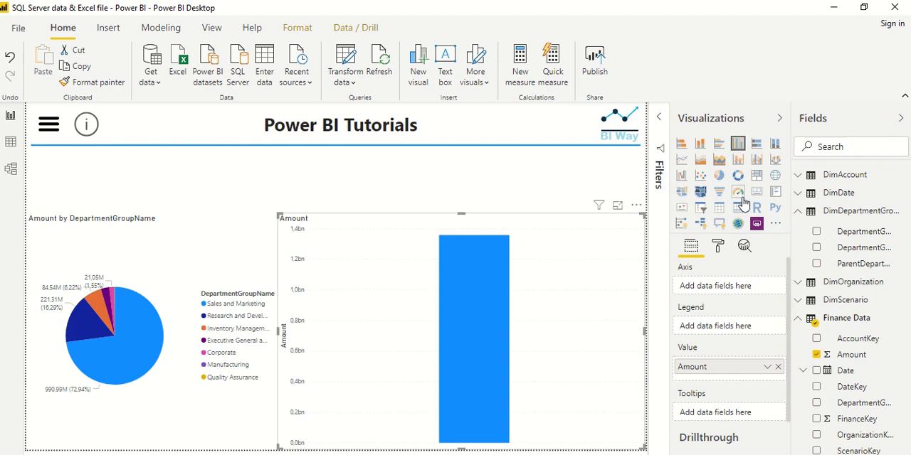
click(755, 192)
drag(644, 215, 481, 367)
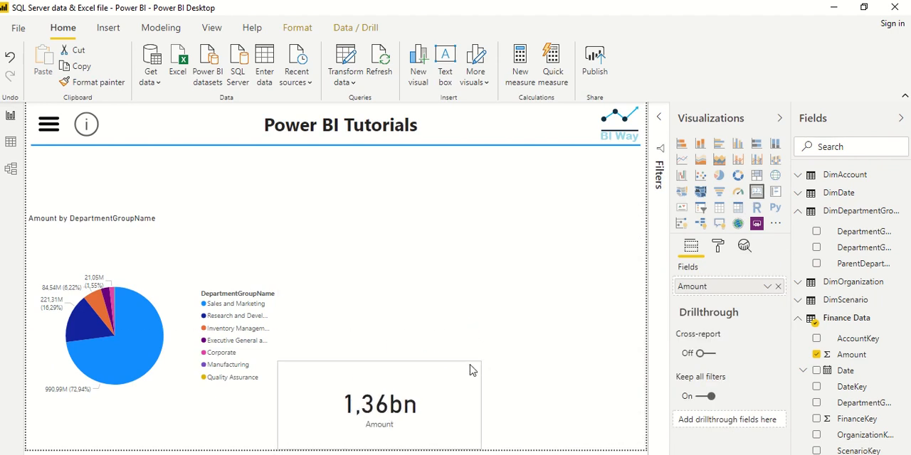
drag(390, 399, 465, 190)
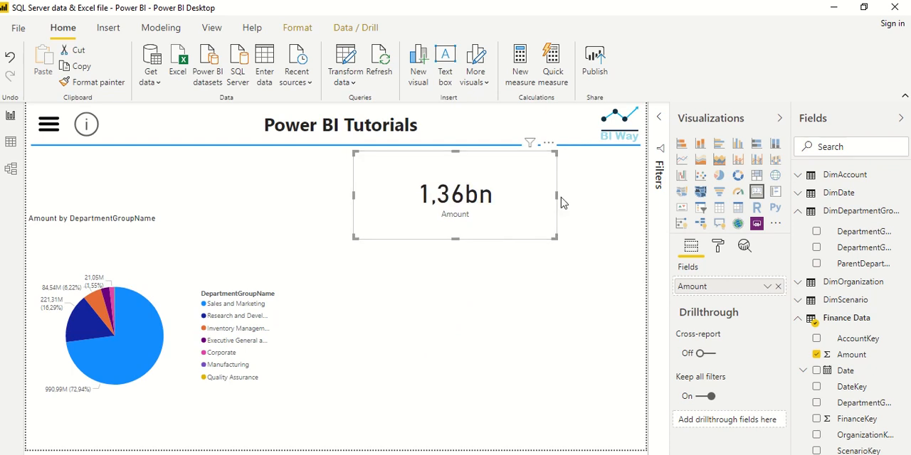
drag(560, 202, 645, 203)
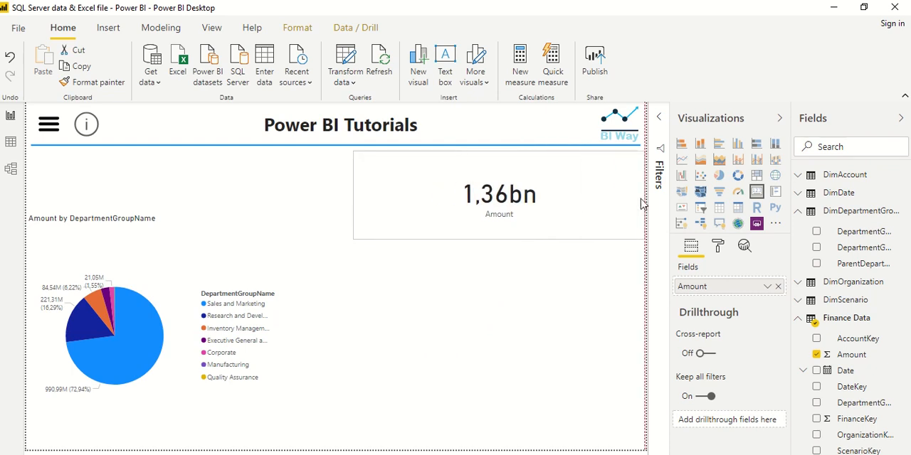
Add a clustered column chart of Amount by OrganizationName beside the pie chart.
click(525, 273)
click(801, 212)
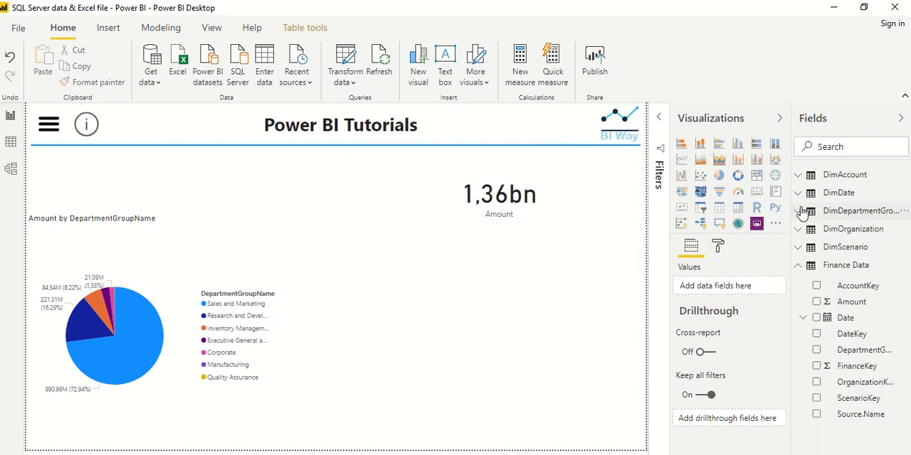
click(817, 302)
click(798, 229)
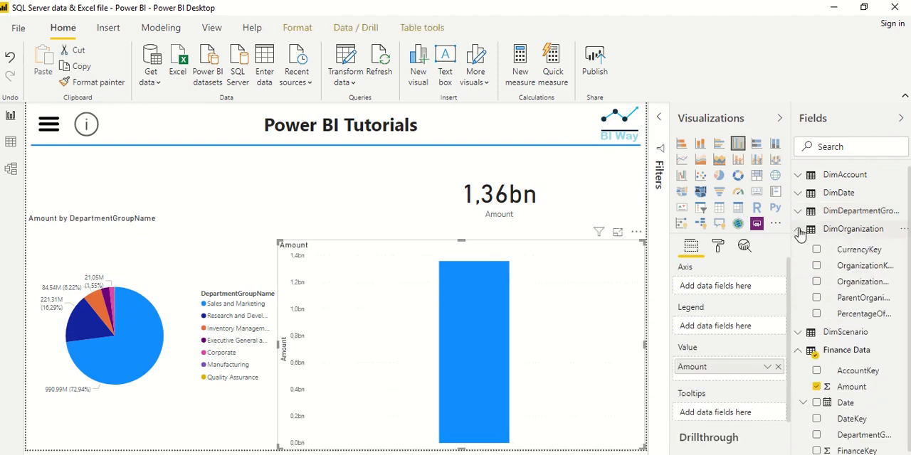
click(817, 282)
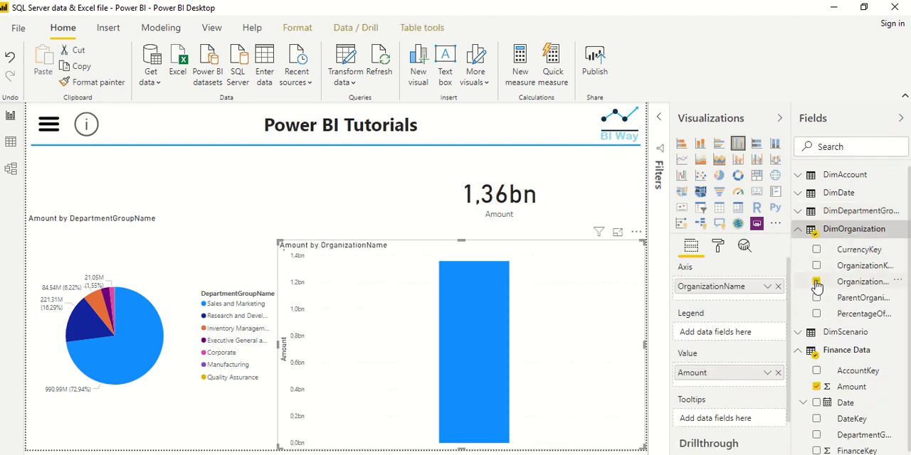
click(719, 210)
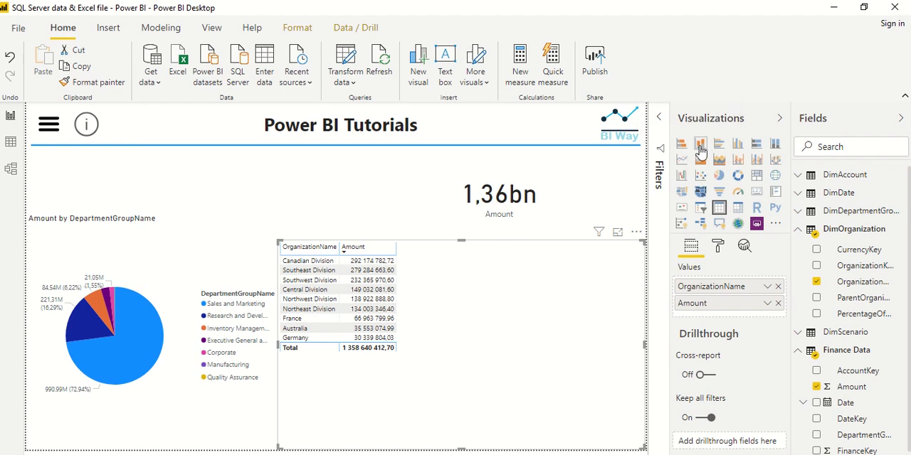
click(738, 146)
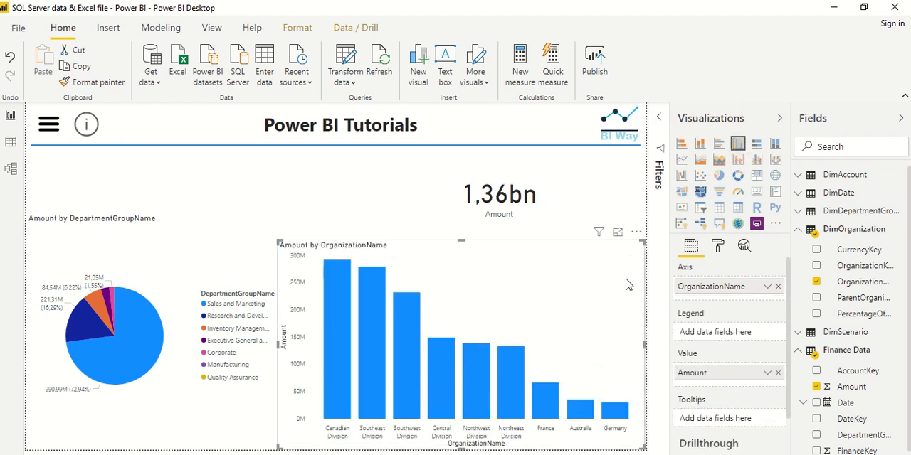
Add a slicer on DimAccount's AccountDescription above the pie chart and set it to the Dropdown style.
click(333, 179)
click(798, 230)
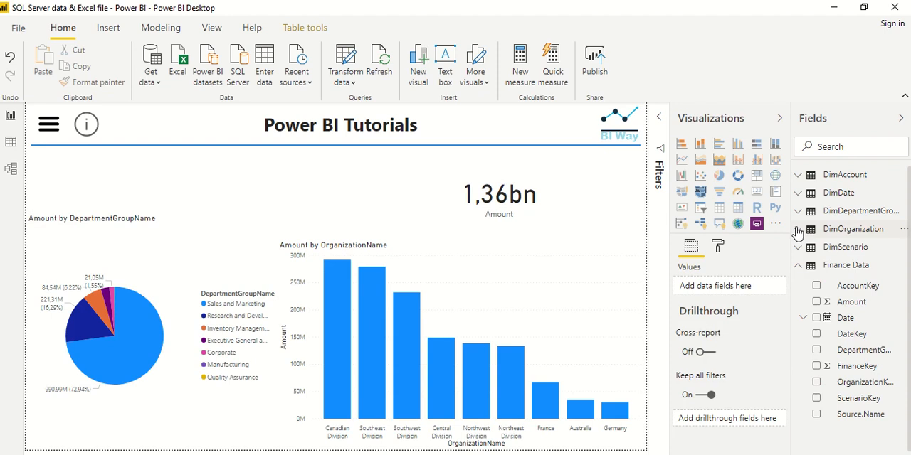
click(799, 266)
click(798, 176)
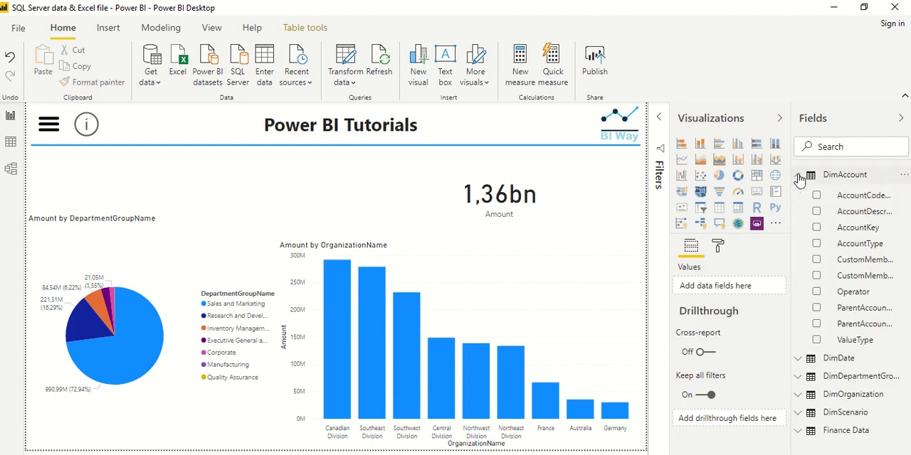
click(816, 211)
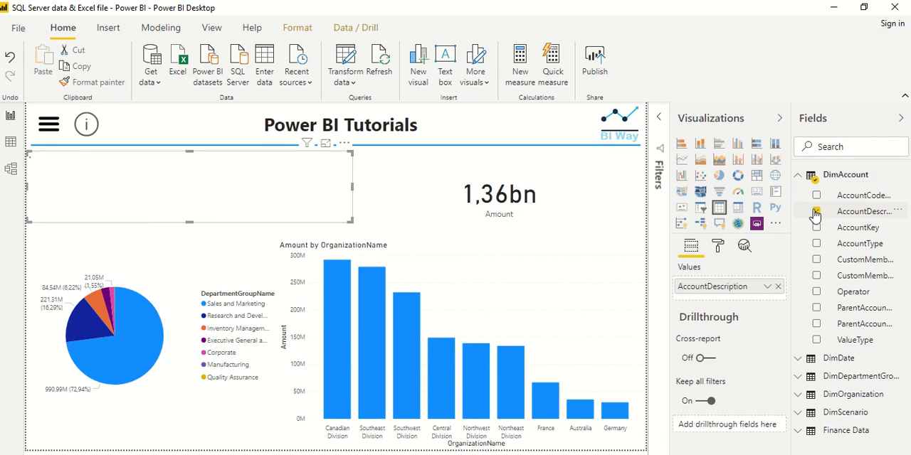
click(699, 208)
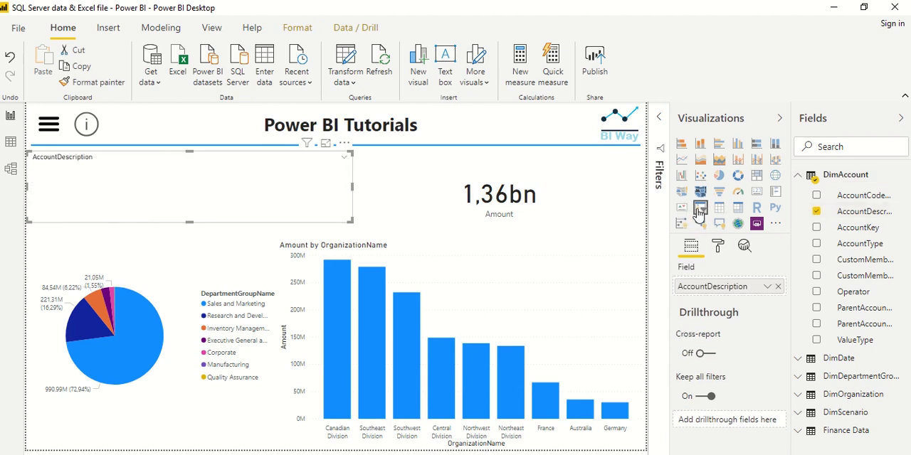
click(344, 158)
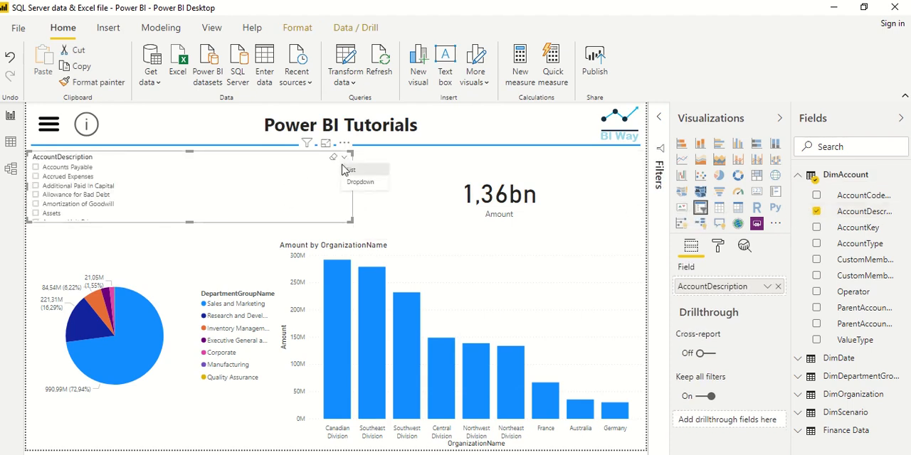
click(352, 184)
Resize the AccountDescription slicer to a short box that ends before the Amount card.
drag(350, 221, 393, 195)
drag(392, 145, 393, 152)
click(392, 197)
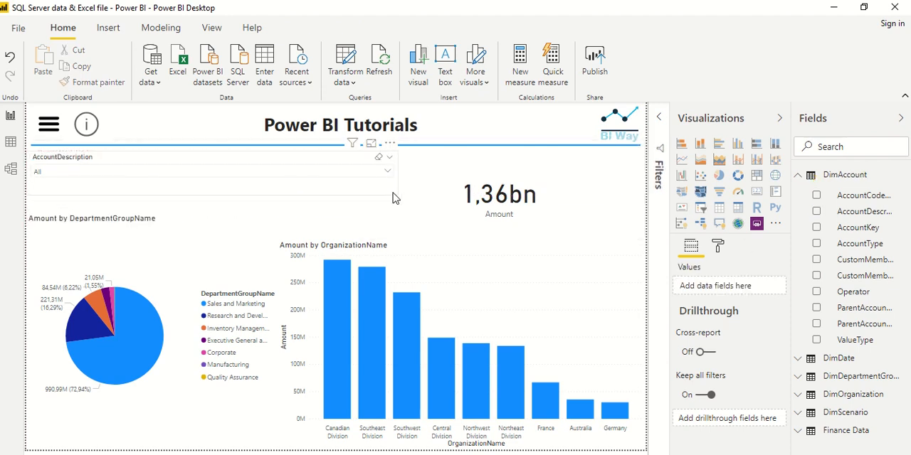
click(397, 197)
drag(397, 198, 326, 203)
Browse the AccountDescription slicer's values and enable its search option.
click(319, 171)
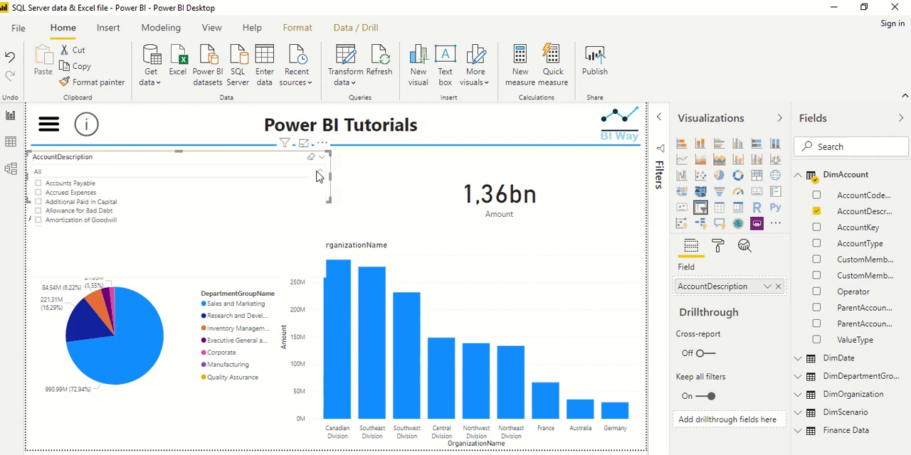
scroll(75, 206, down, 6)
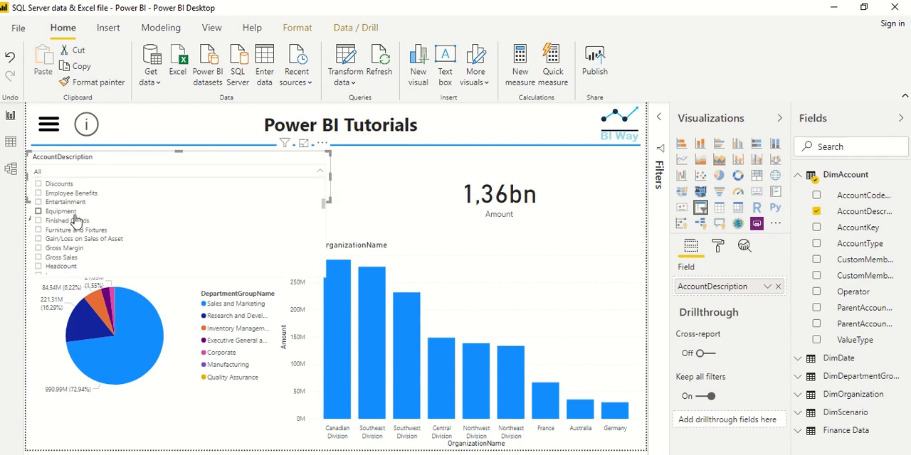
scroll(306, 185, up, 4)
click(322, 144)
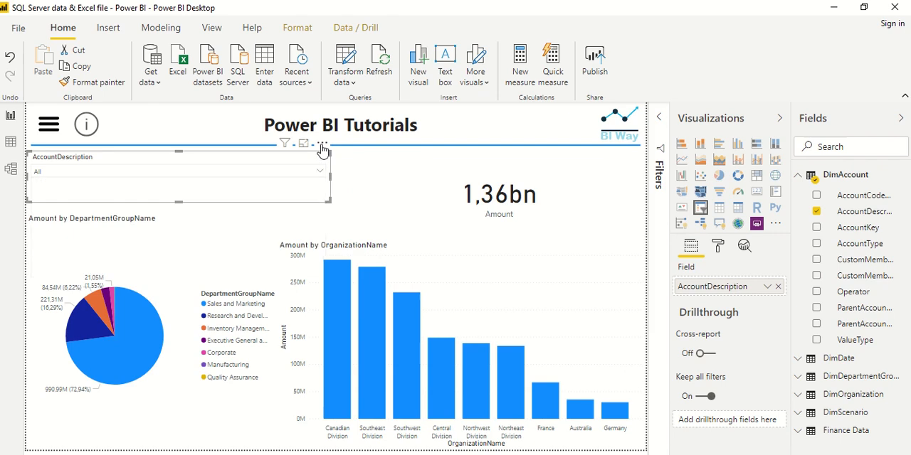
click(333, 163)
Search the slicer for "asse" and select Assets, Current Assets, Gain/Loss on Sales of Asset and Other Assets.
click(319, 171)
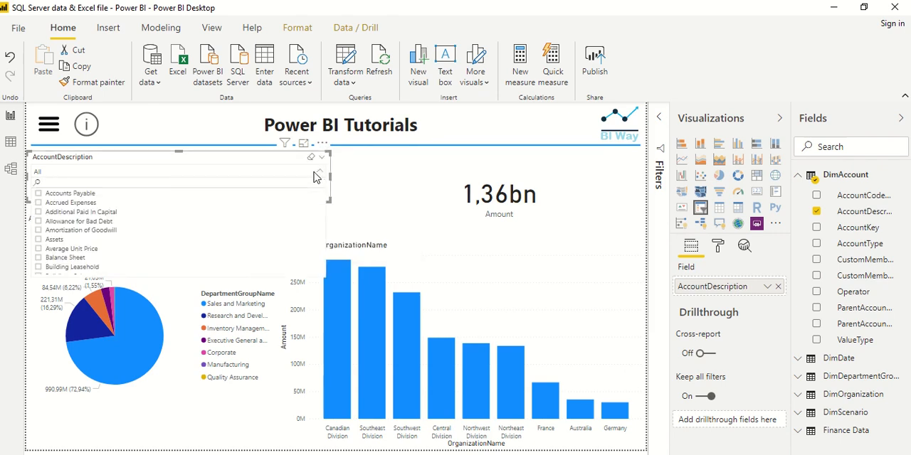
click(182, 182)
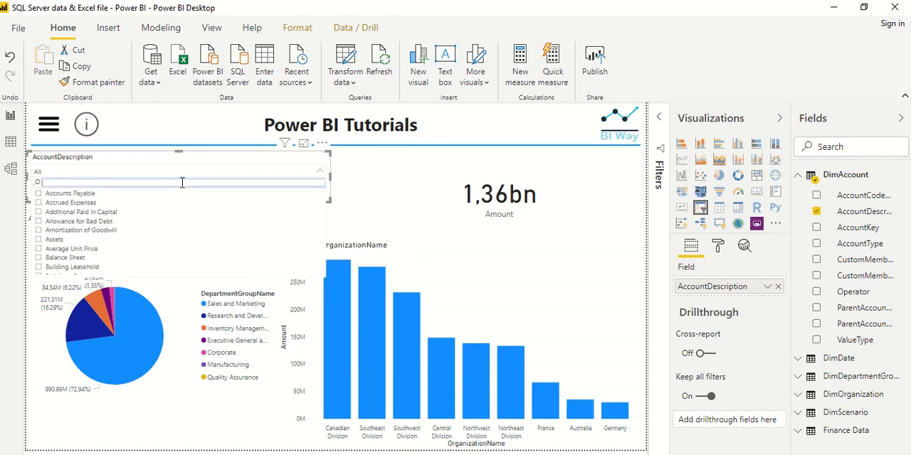
text(asse)
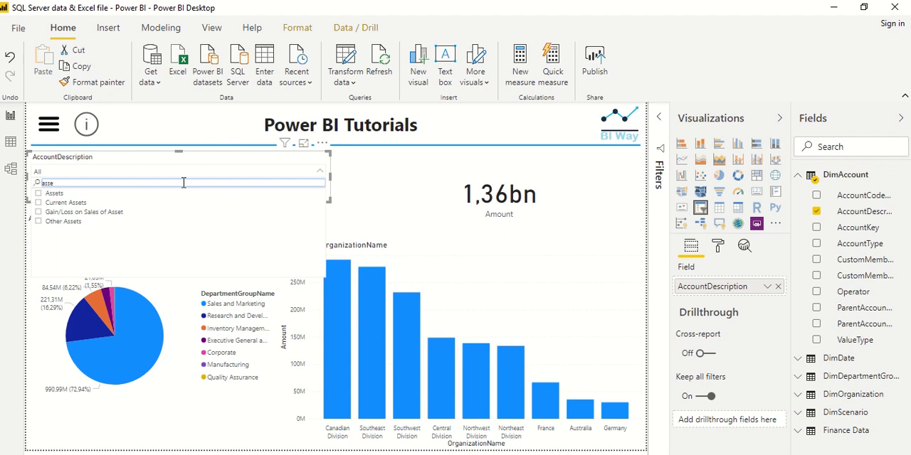
click(54, 194)
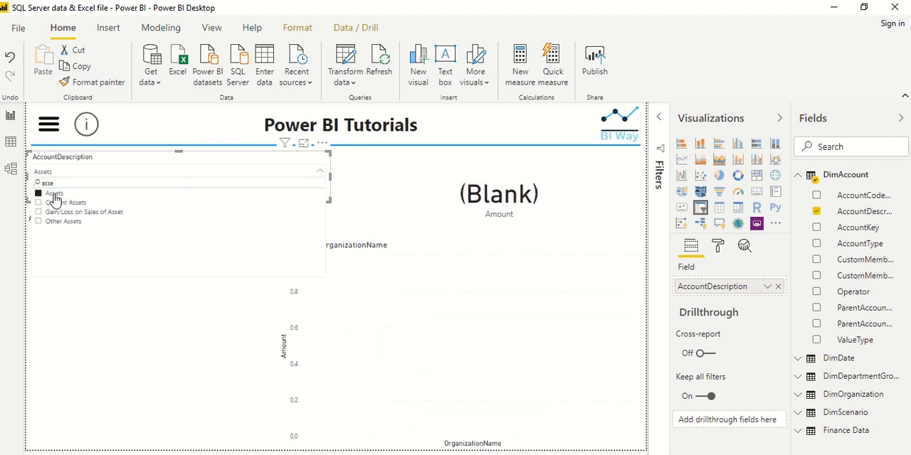
click(63, 205)
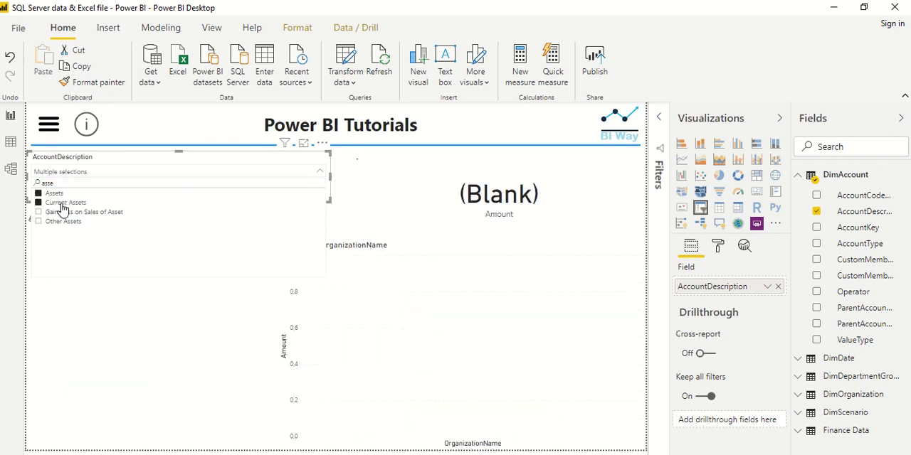
click(62, 213)
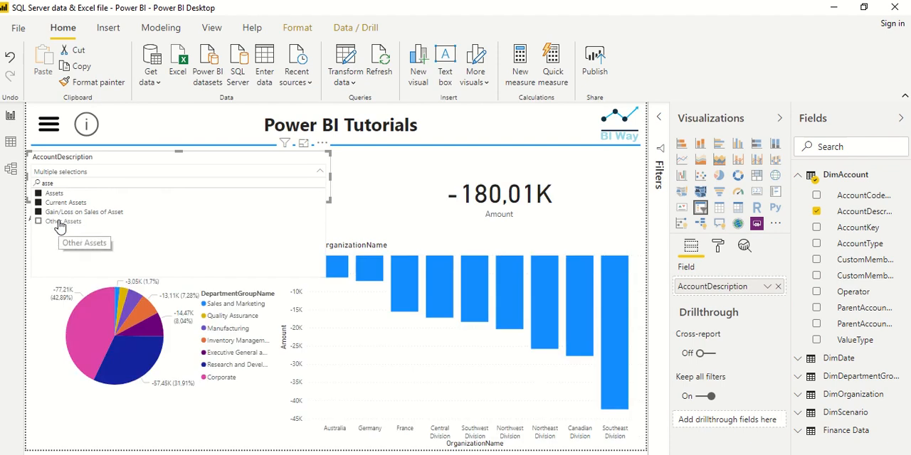
click(60, 222)
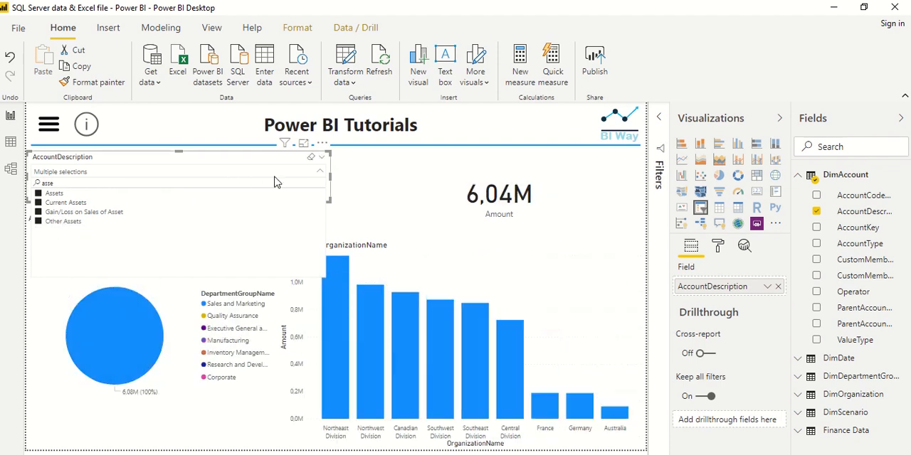
click(287, 173)
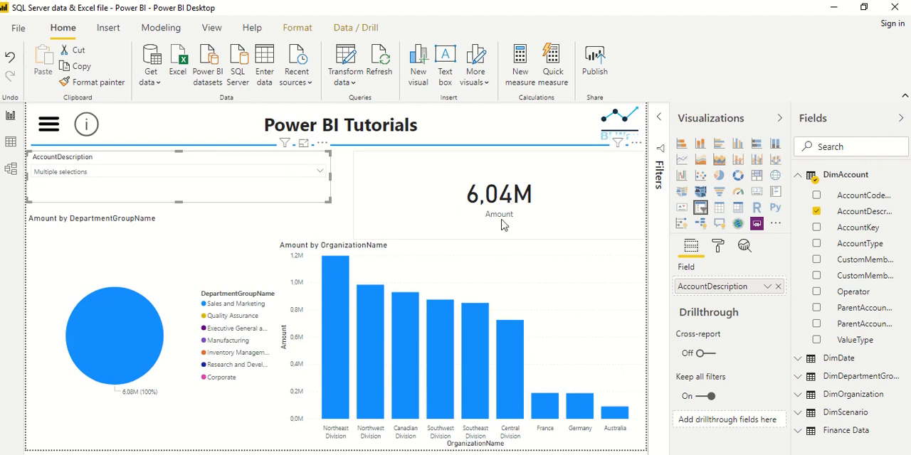
Clear all account selections from the AccountDescription slicer, collapse its list and deselect the visual.
click(296, 174)
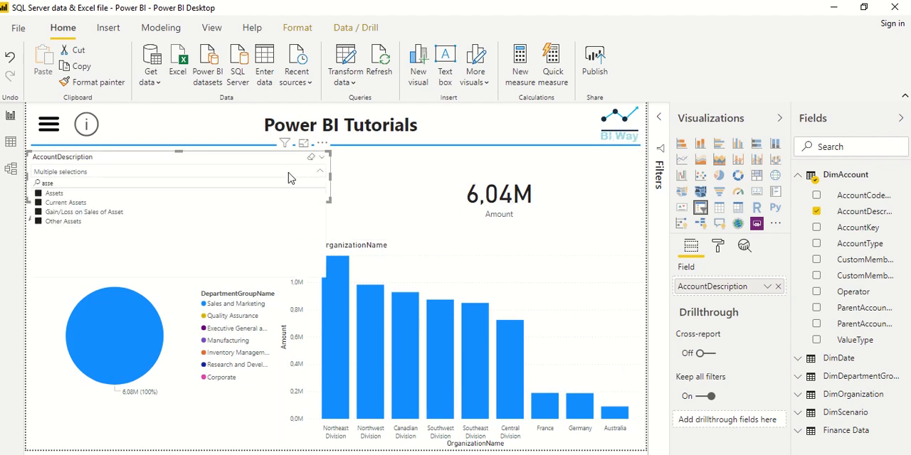
click(49, 198)
click(50, 198)
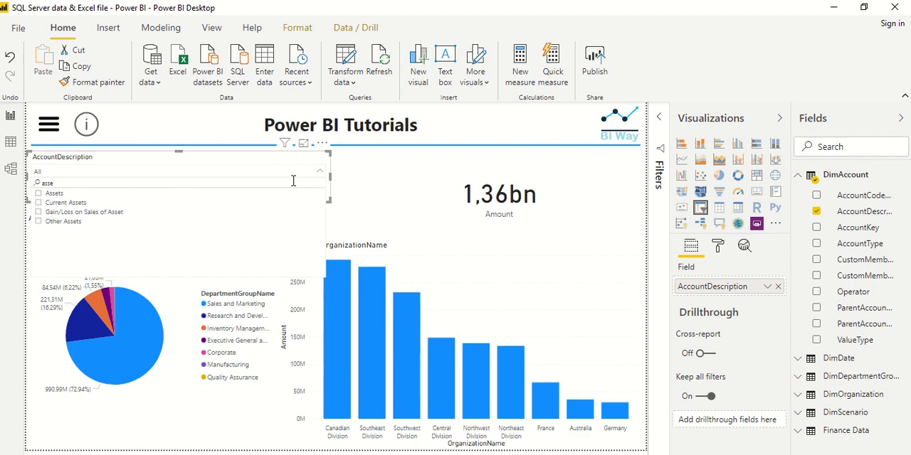
click(320, 175)
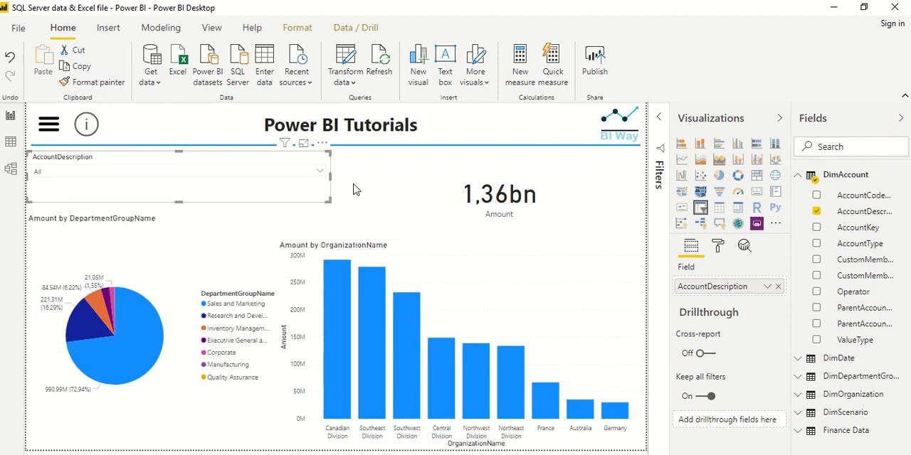
mouse_move(111, 313)
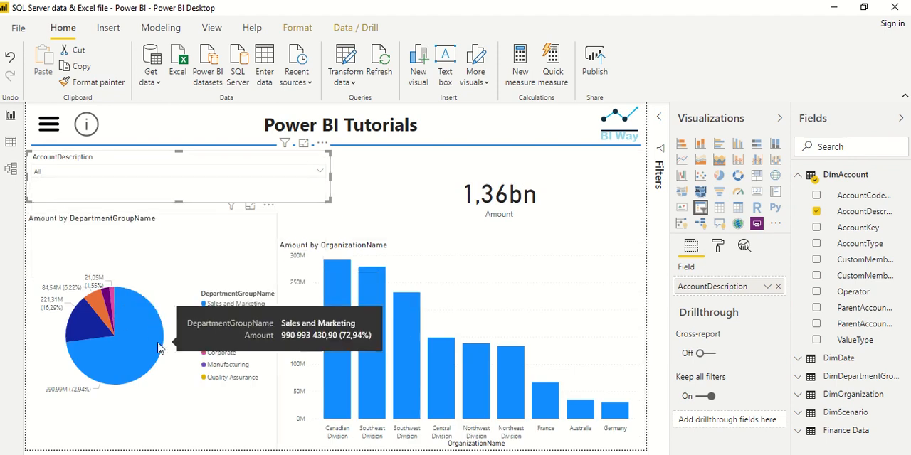
mouse_move(420, 385)
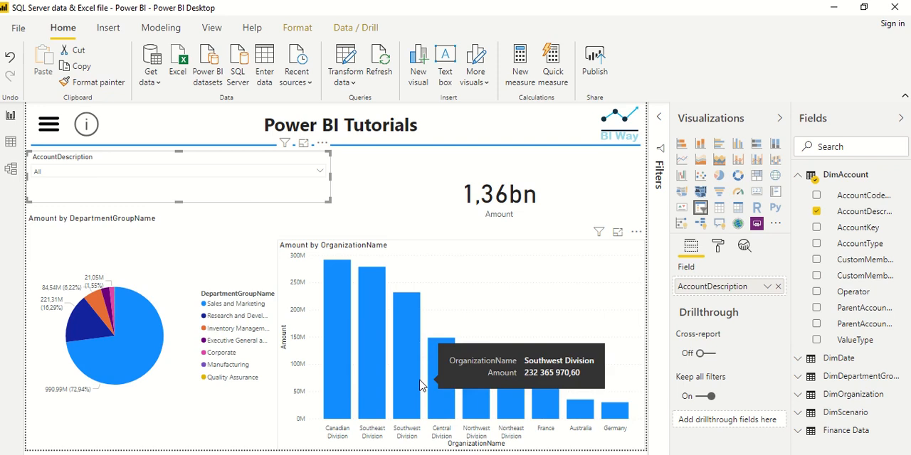
click(346, 216)
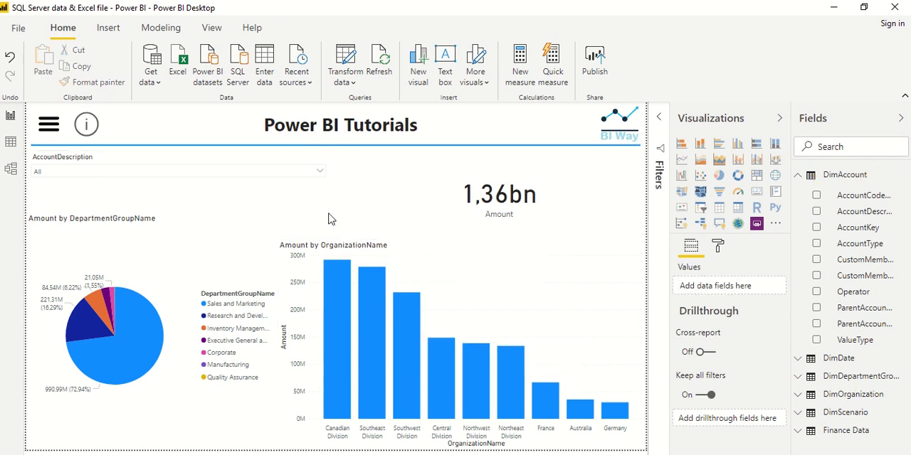